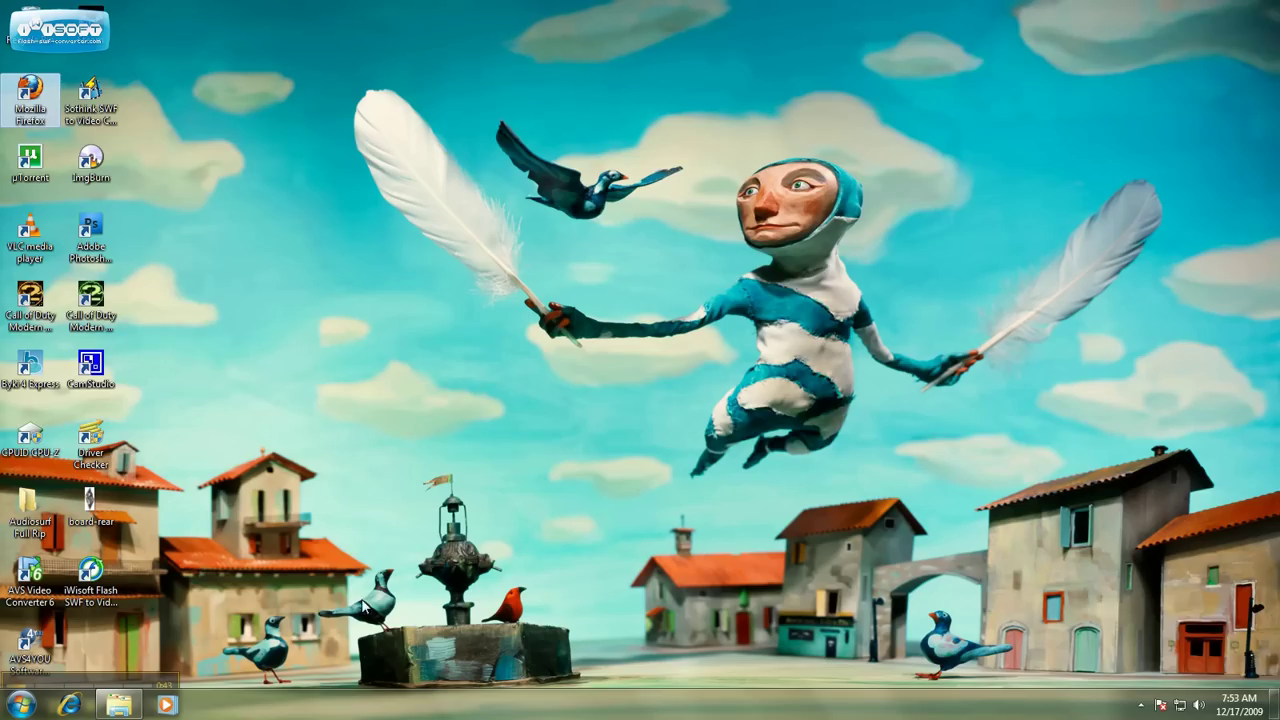
Open the Downloads folder inside the user's personal folder.
{"action": "left_click", "coordinate": [16, 710]}
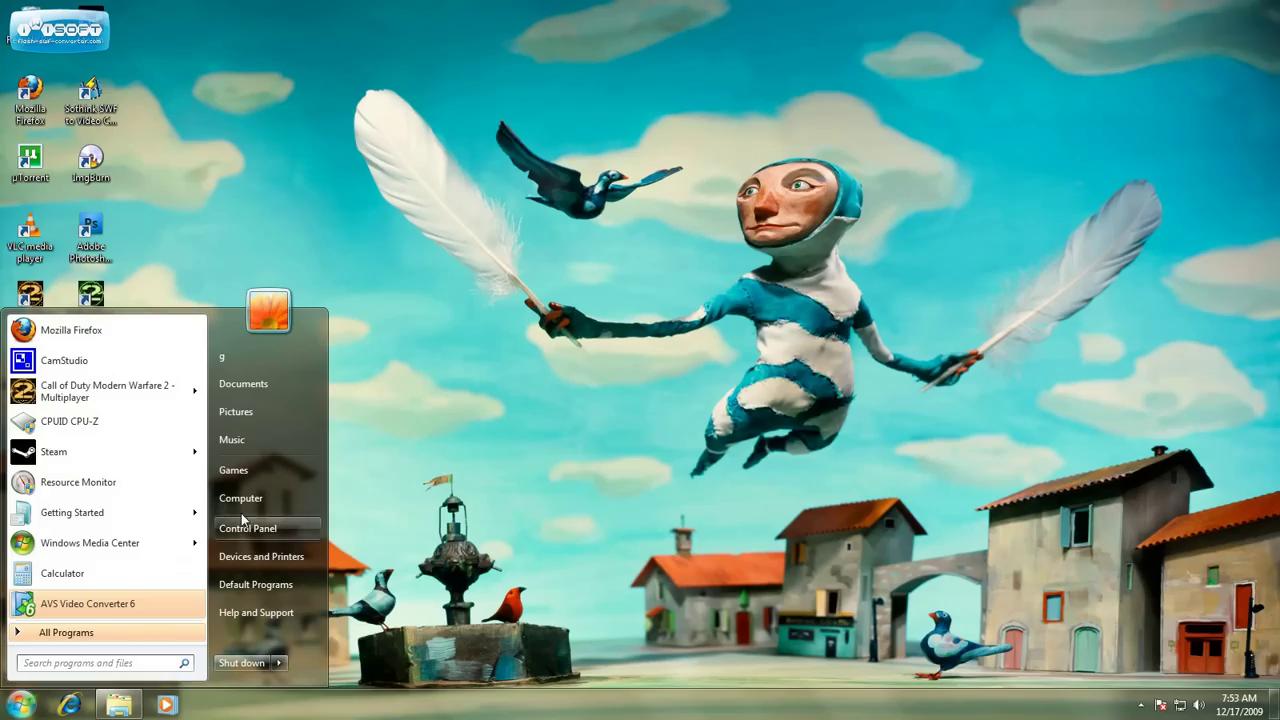
{"action": "left_click", "coordinate": [257, 358]}
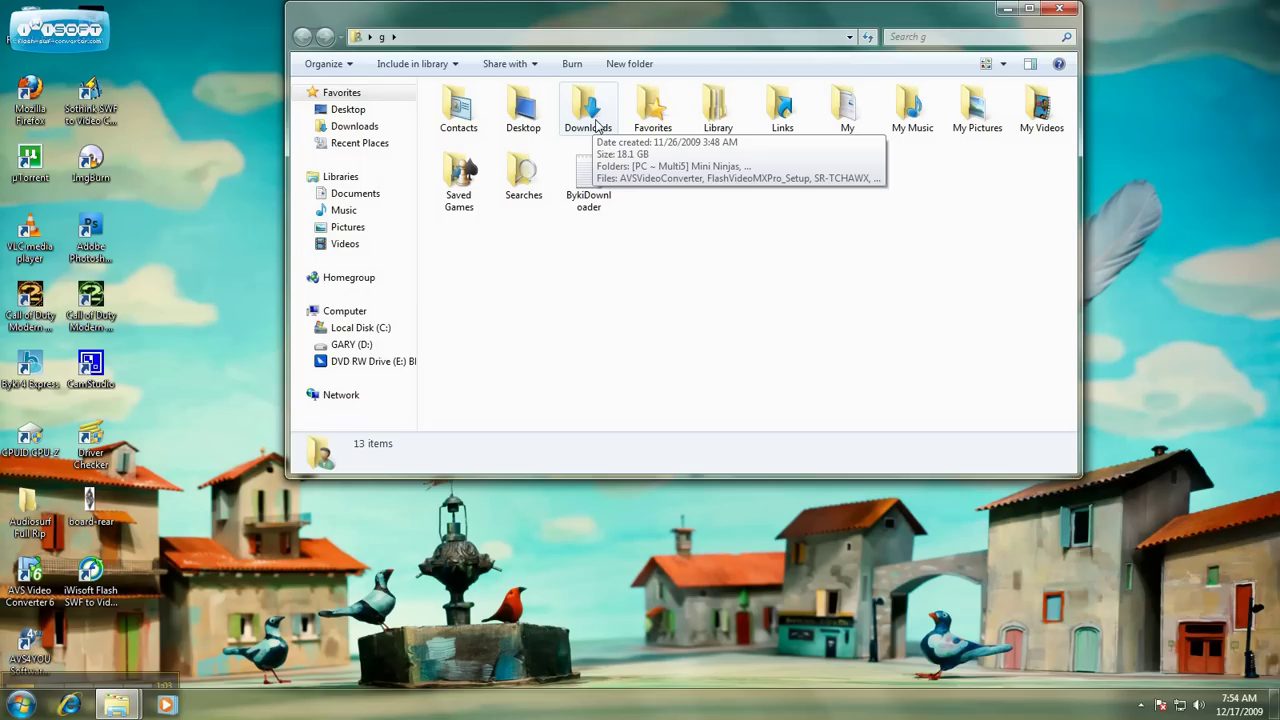
{"action": "double_click", "coordinate": [597, 126]}
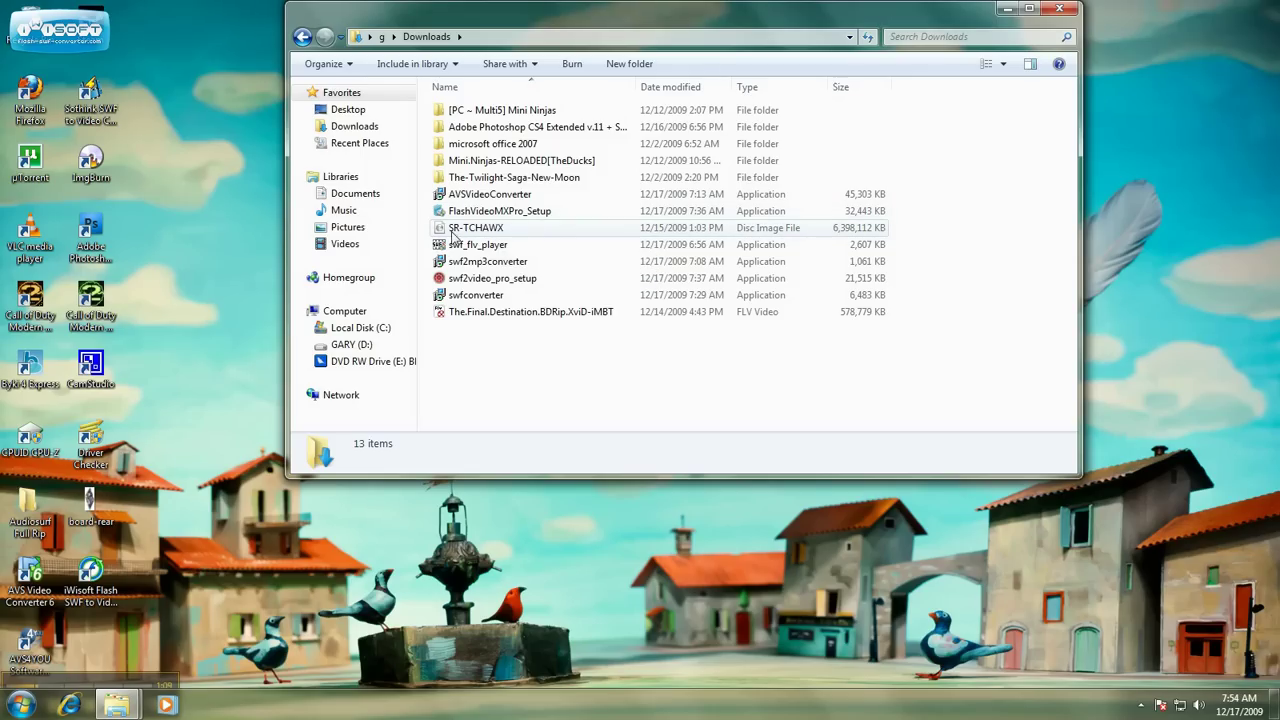
Open the SR-TCHAWX disc image with WinRAR archiver to examine its contents, and close the archive window.
{"action": "right_click", "coordinate": [440, 233]}
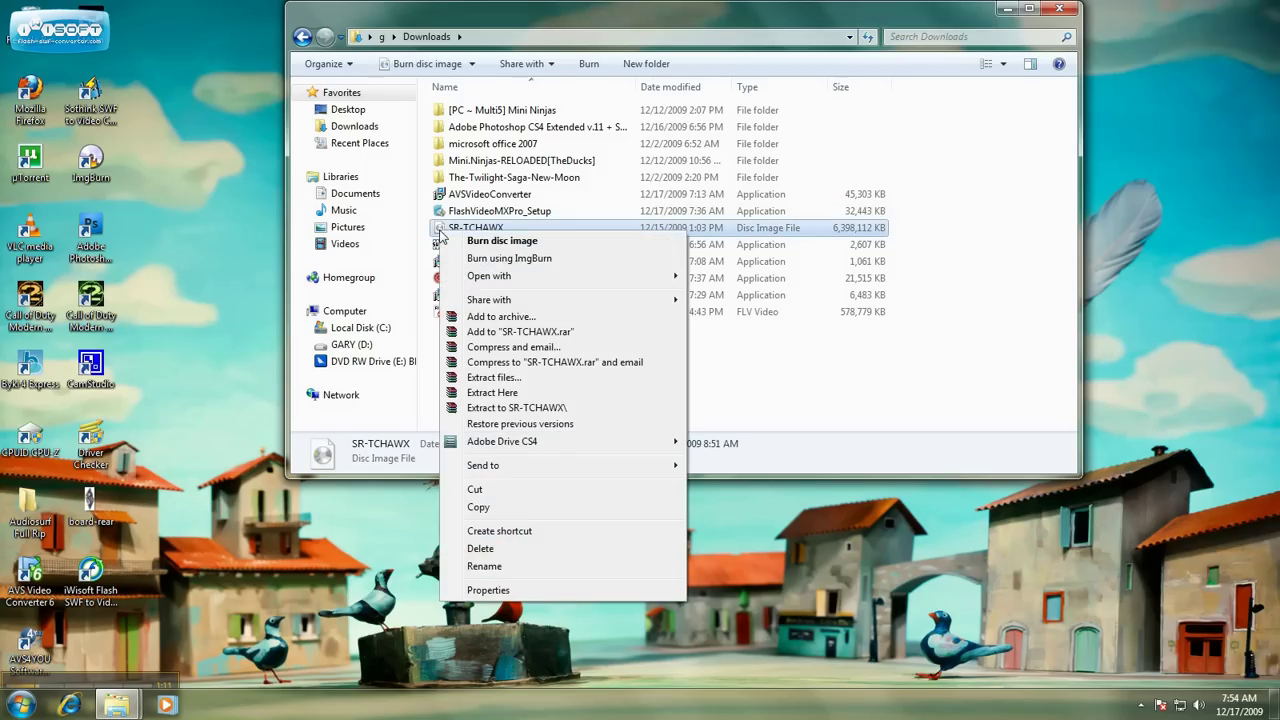
{"action": "mouse_move", "coordinate": [632, 281]}
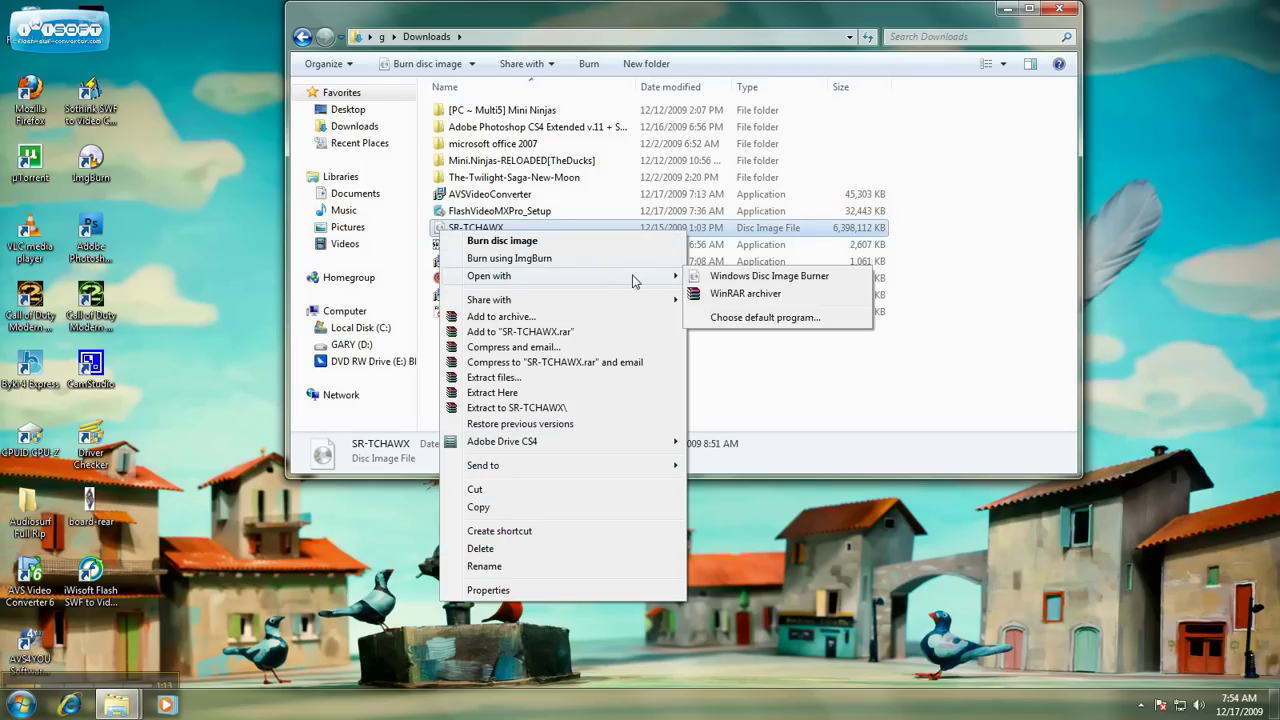
{"action": "left_click", "coordinate": [724, 296]}
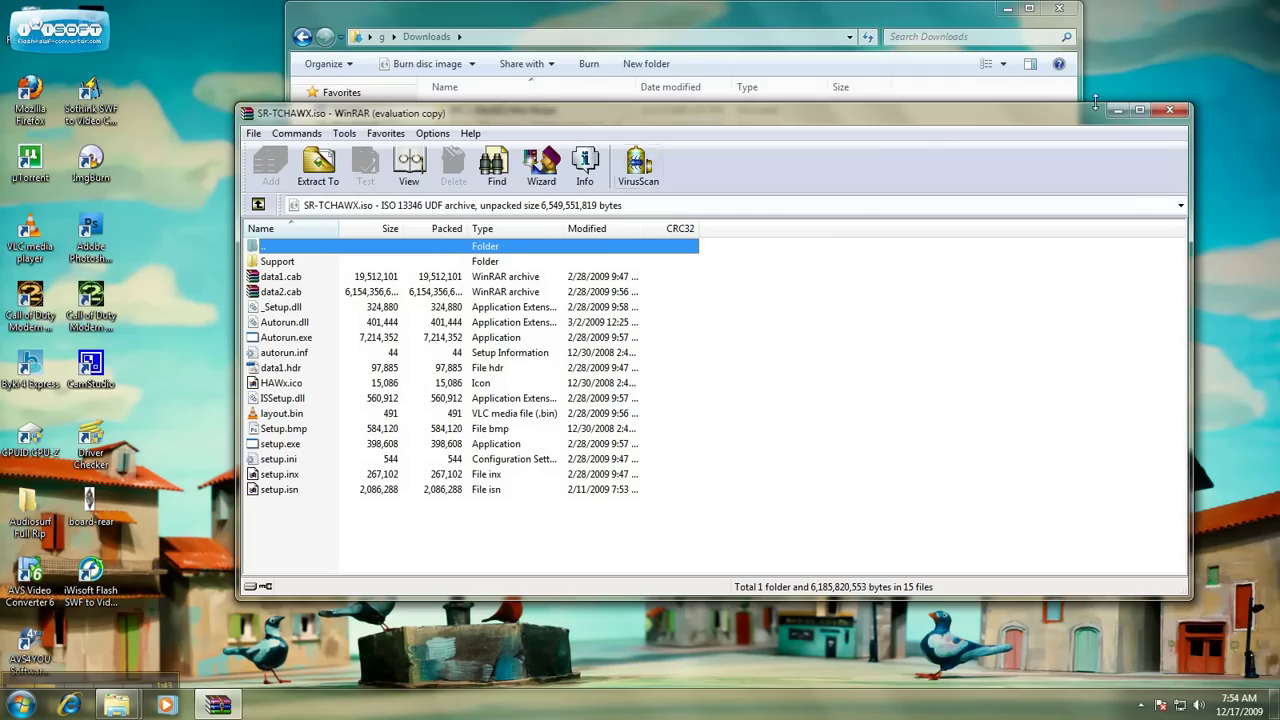
{"action": "left_click", "coordinate": [1170, 112]}
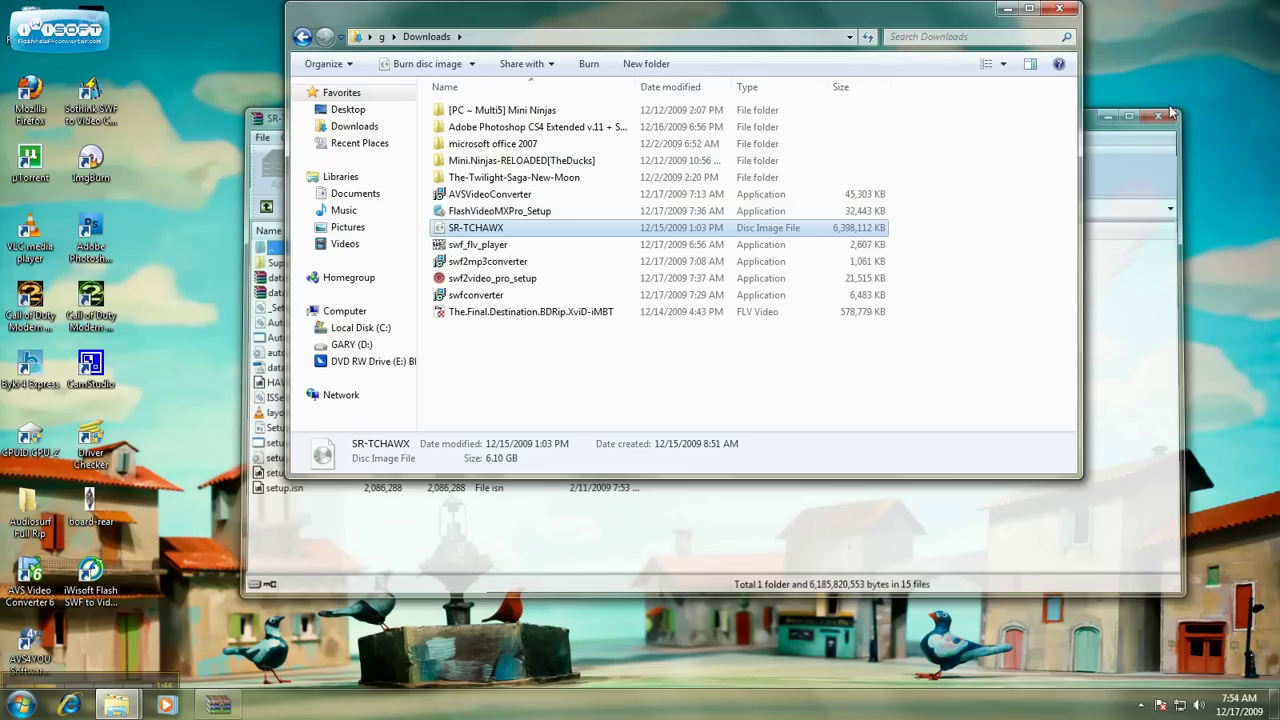
Launch ImgBurn in the mode for writing an image file to disc and load SR-TCHAWX from Downloads as the source.
{"action": "left_click", "coordinate": [88, 175]}
{"action": "double_click", "coordinate": [88, 175]}
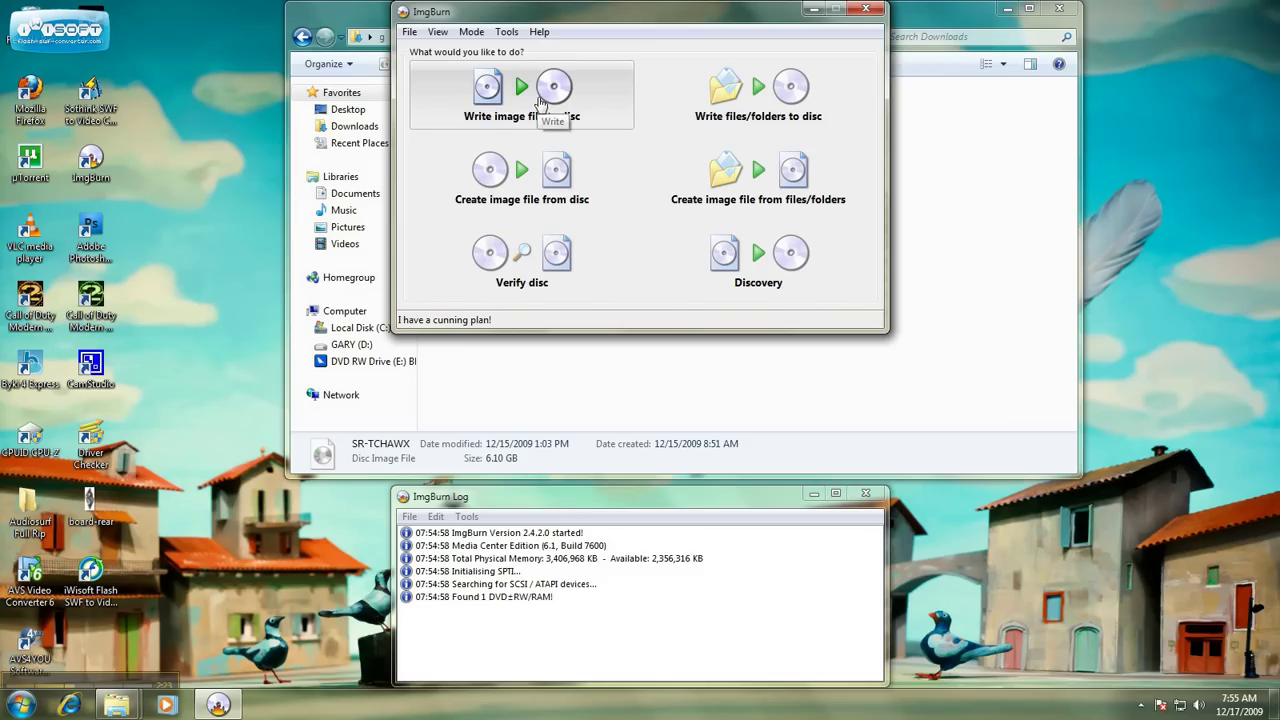
{"action": "left_click", "coordinate": [540, 103]}
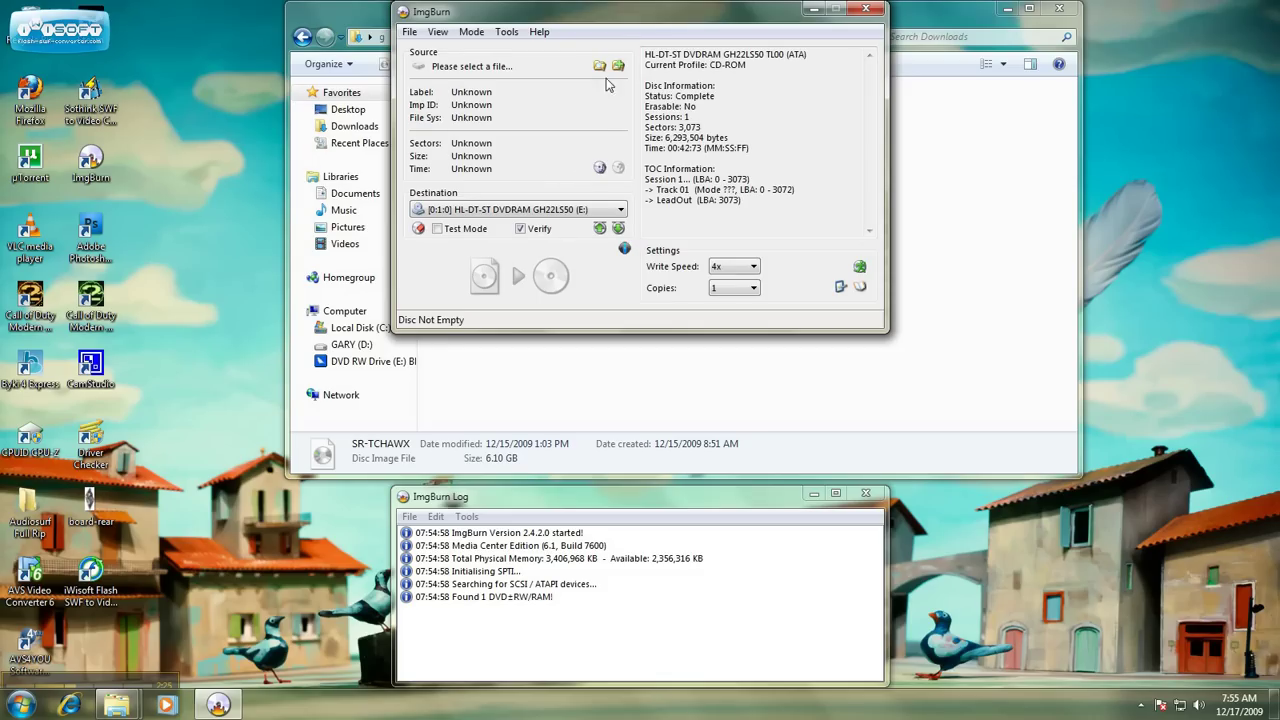
{"action": "left_click", "coordinate": [600, 66]}
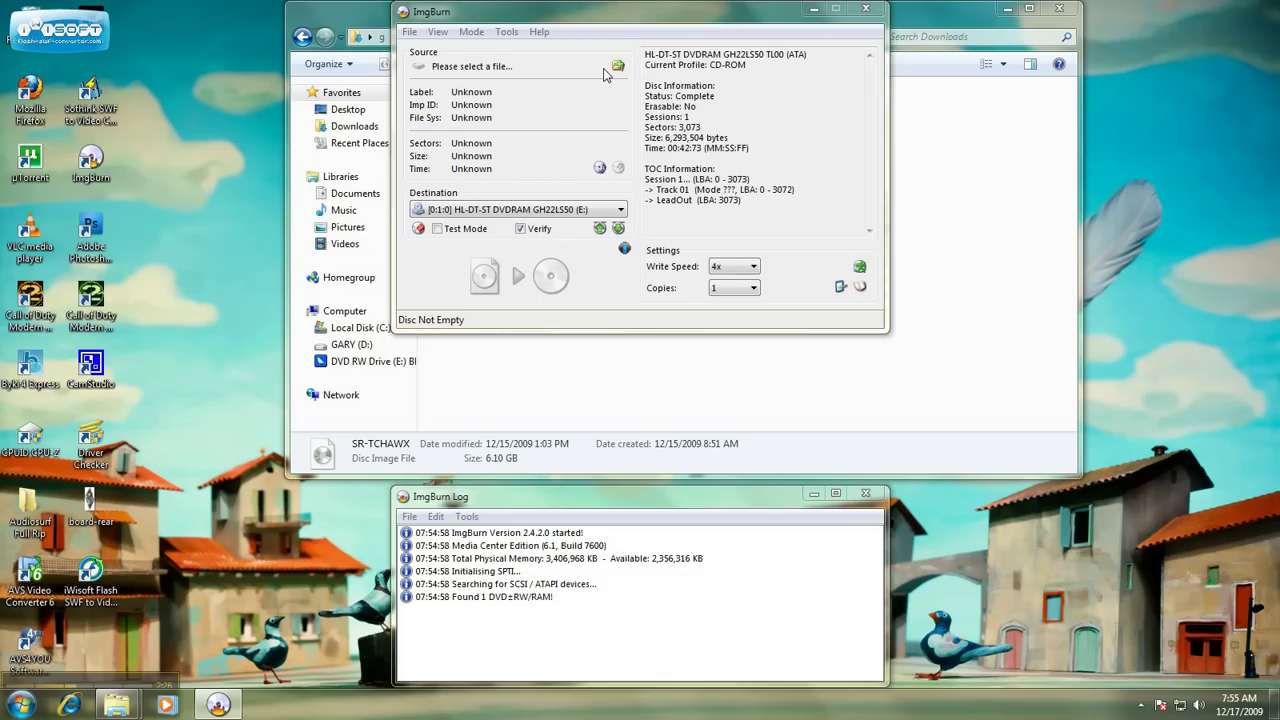
{"action": "left_click", "coordinate": [700, 217]}
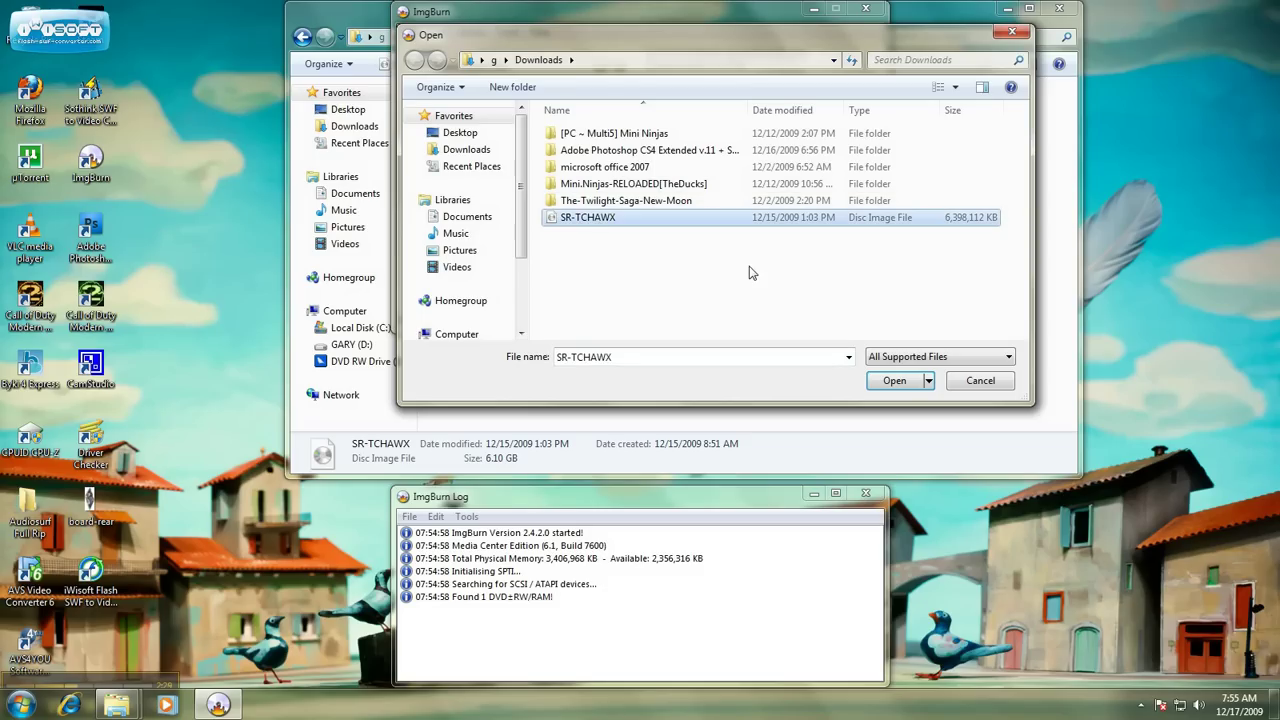
{"action": "left_click", "coordinate": [893, 382]}
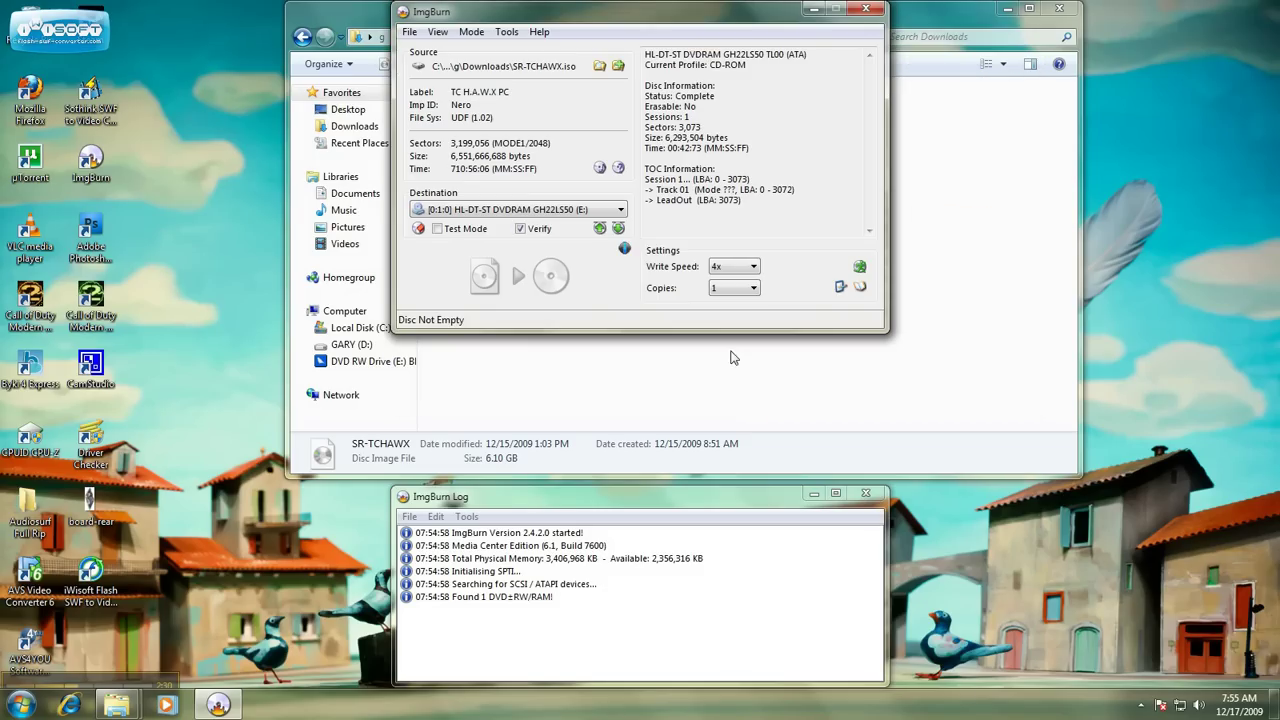
Set the write speed to 2x.
{"action": "left_click", "coordinate": [749, 268]}
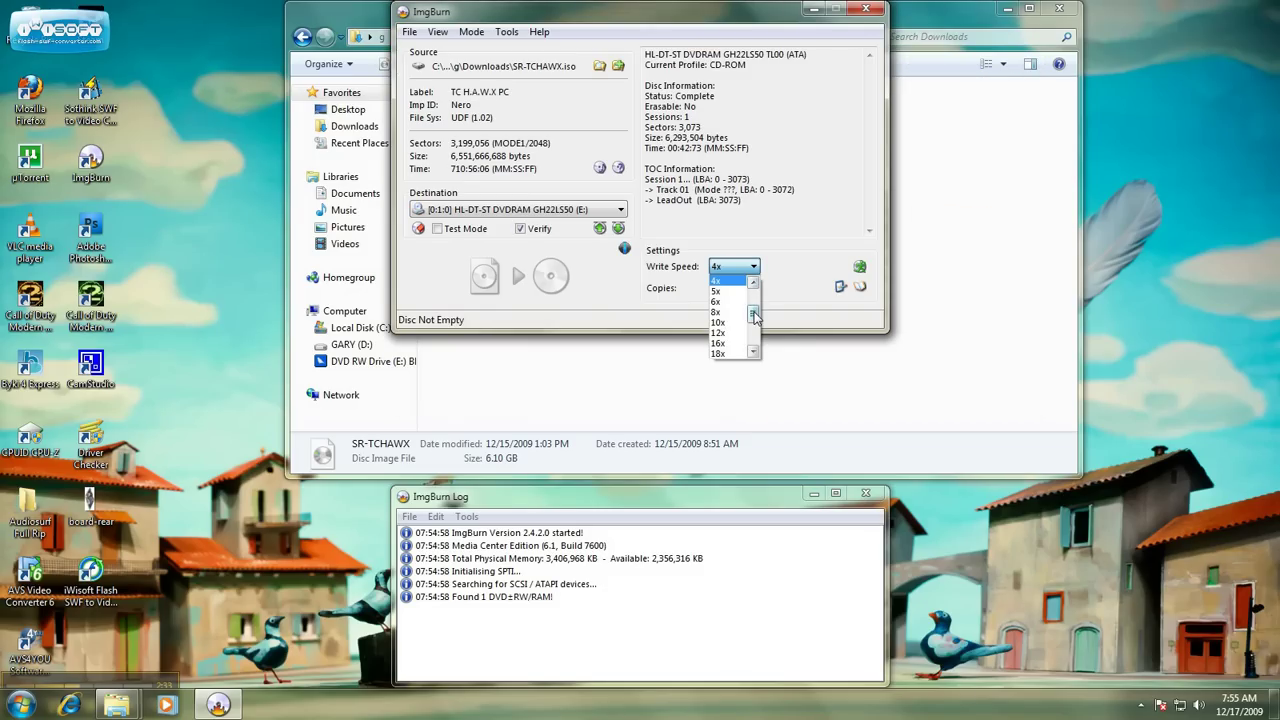
{"action": "left_click_drag", "start_coordinate": [754, 316], "coordinate": [754, 290]}
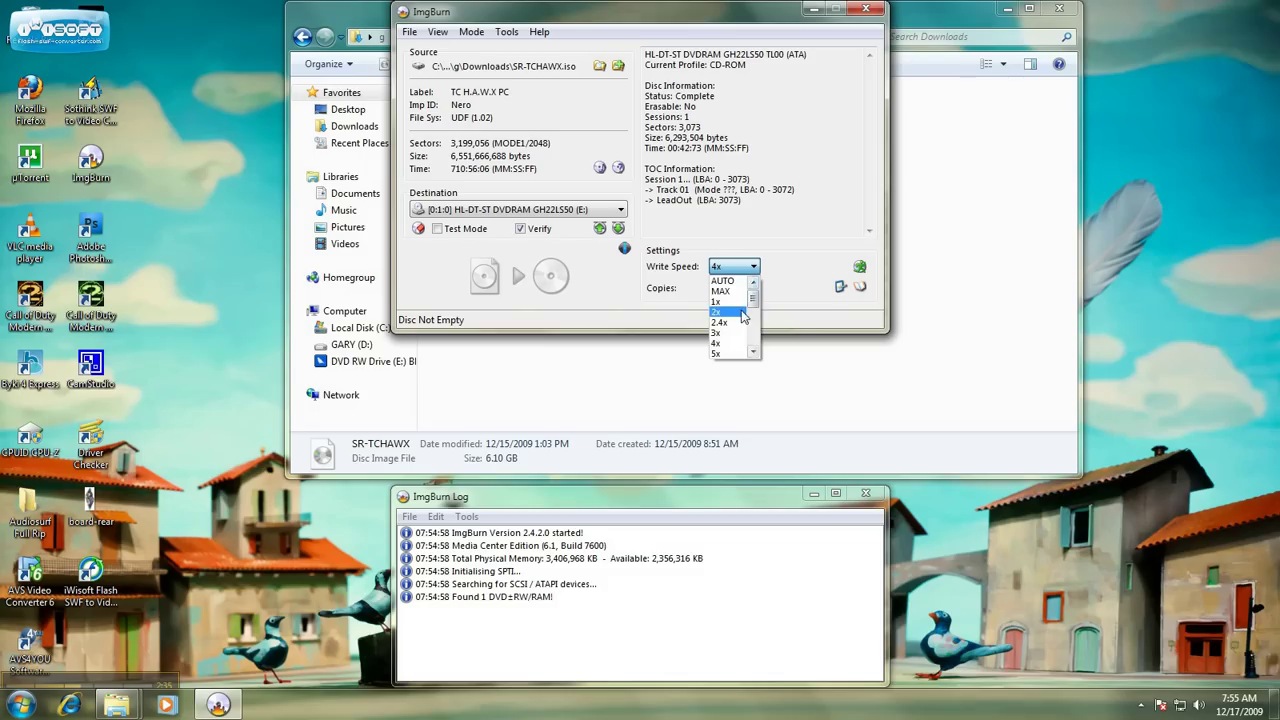
{"action": "left_click", "coordinate": [743, 317]}
Set the write speed to 4x and close ImgBurn.
{"action": "left_click", "coordinate": [753, 266]}
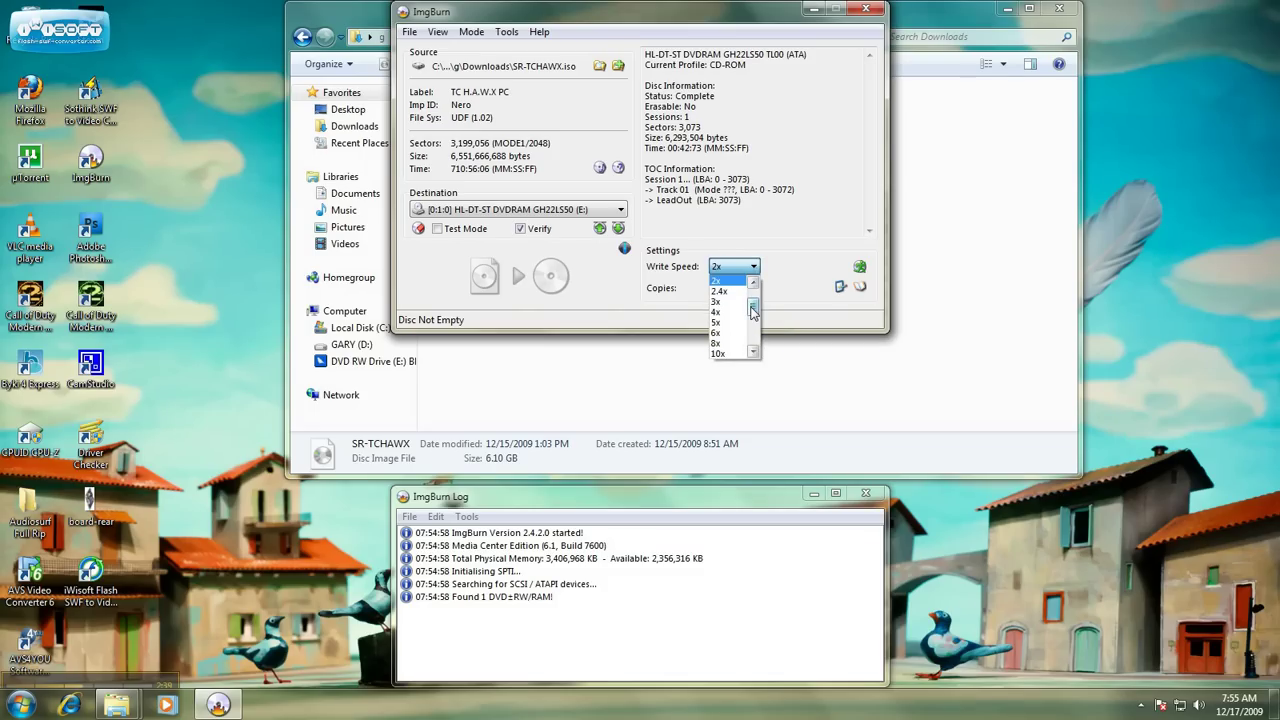
{"action": "left_click_drag", "start_coordinate": [756, 310], "coordinate": [756, 304]}
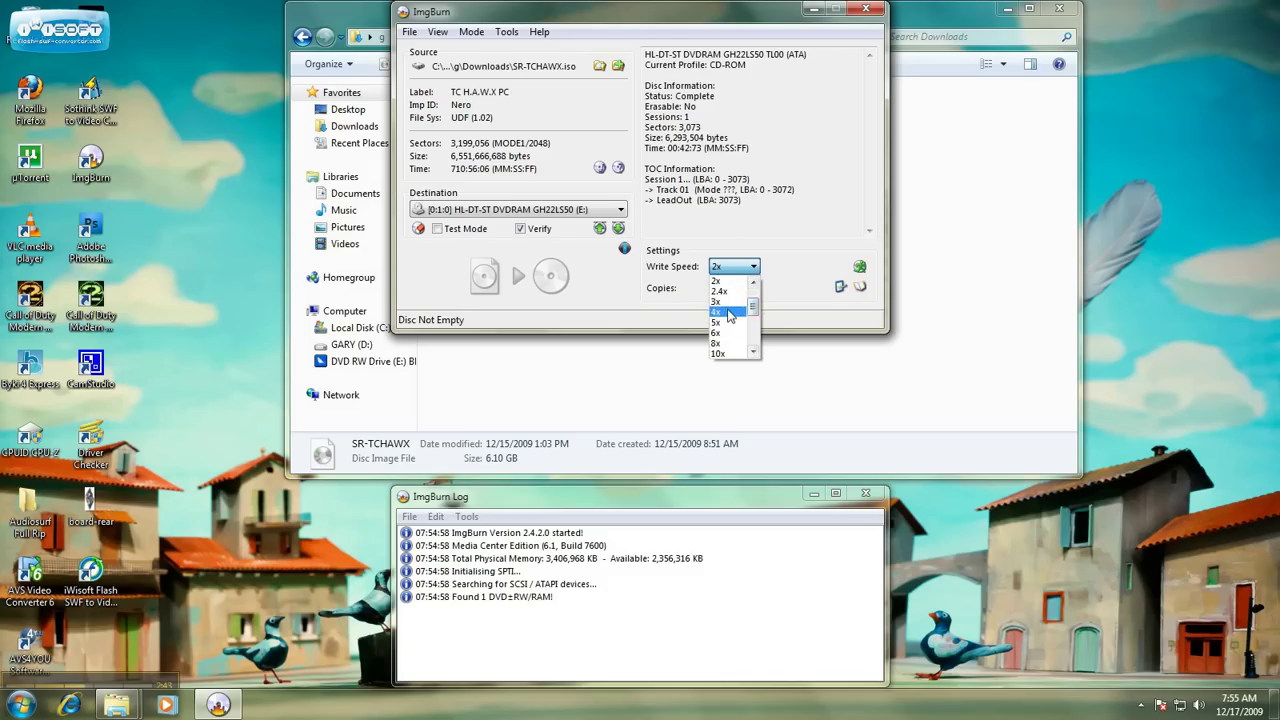
{"action": "left_click", "coordinate": [729, 313]}
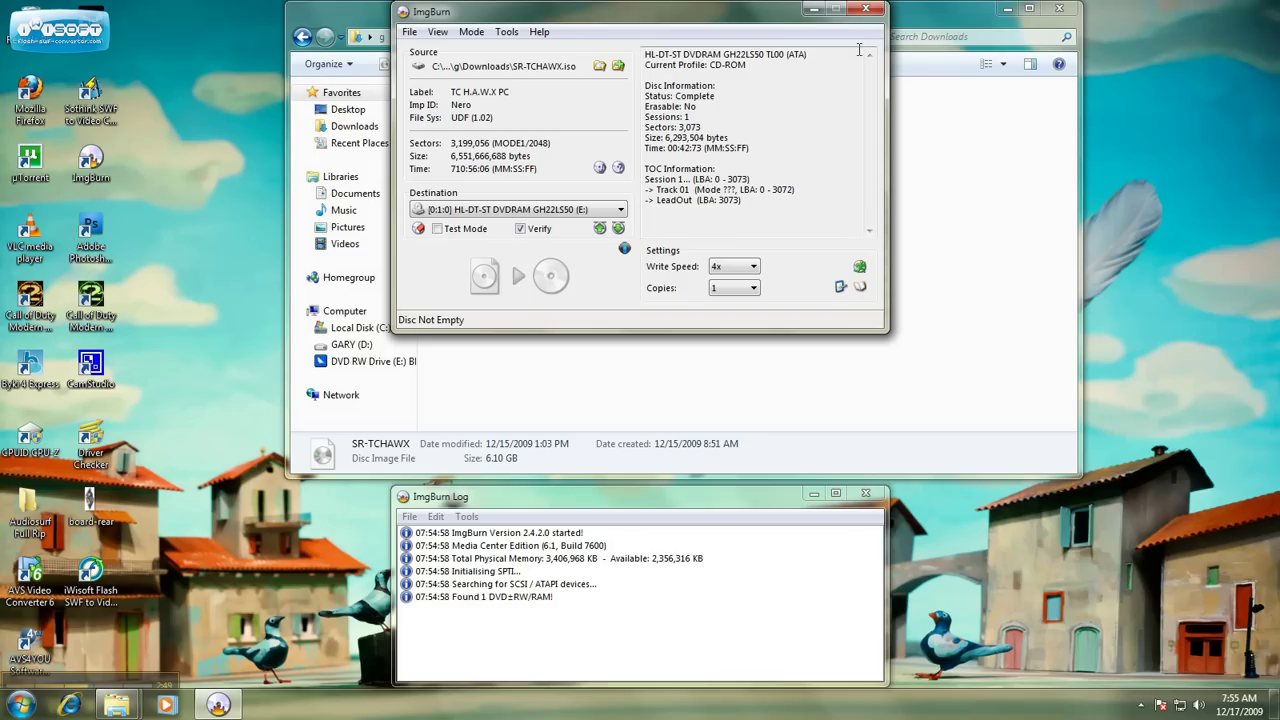
{"action": "left_click", "coordinate": [866, 10]}
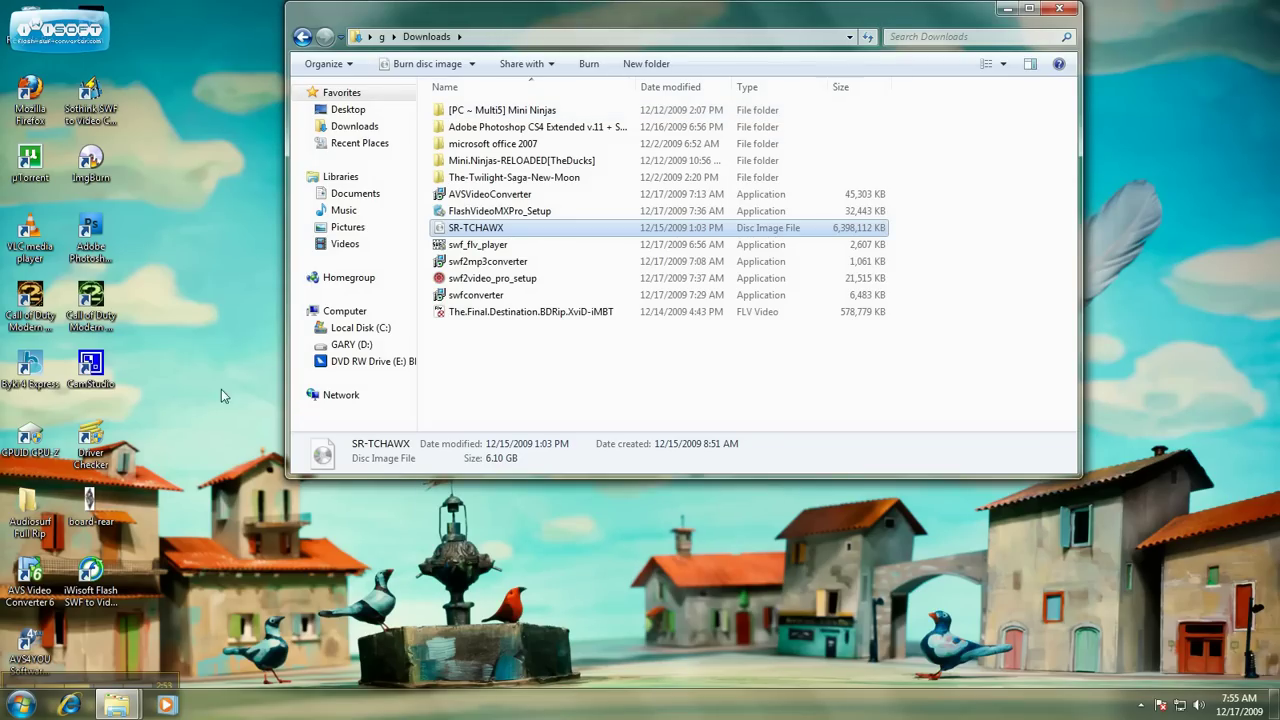
{"action": "double_click", "coordinate": [38, 90]}
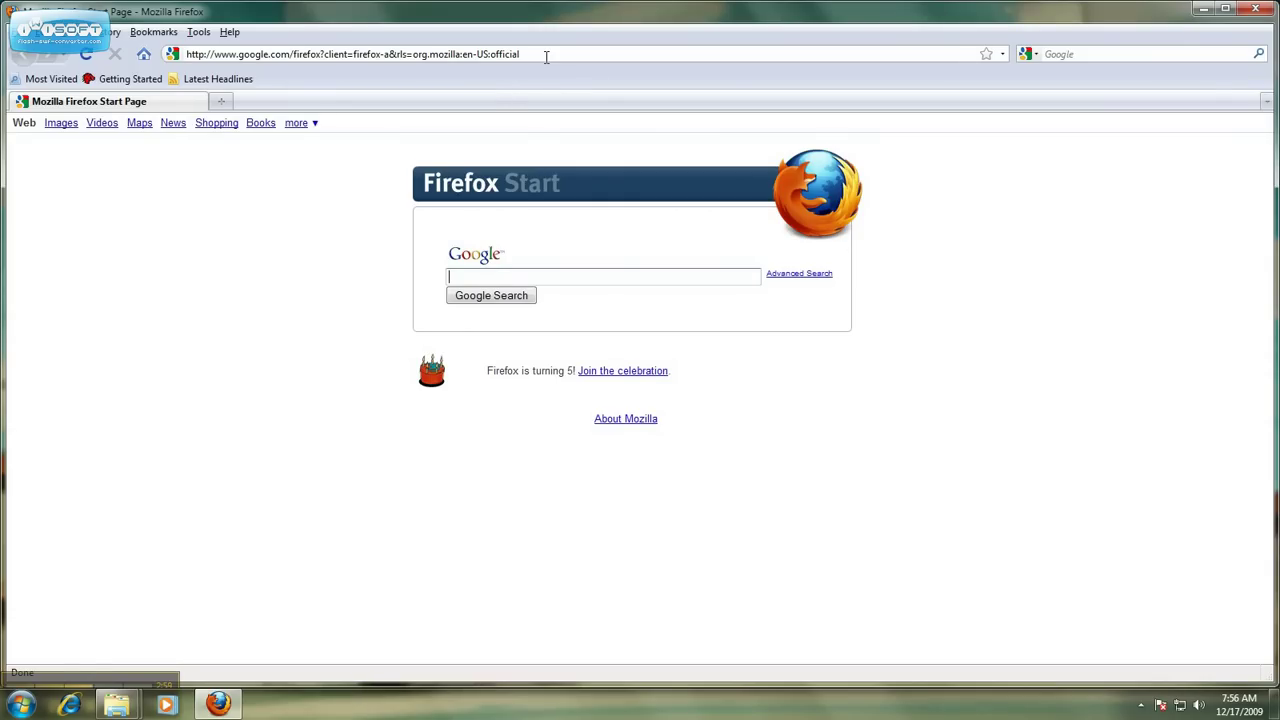
{"action": "left_click", "coordinate": [546, 56]}
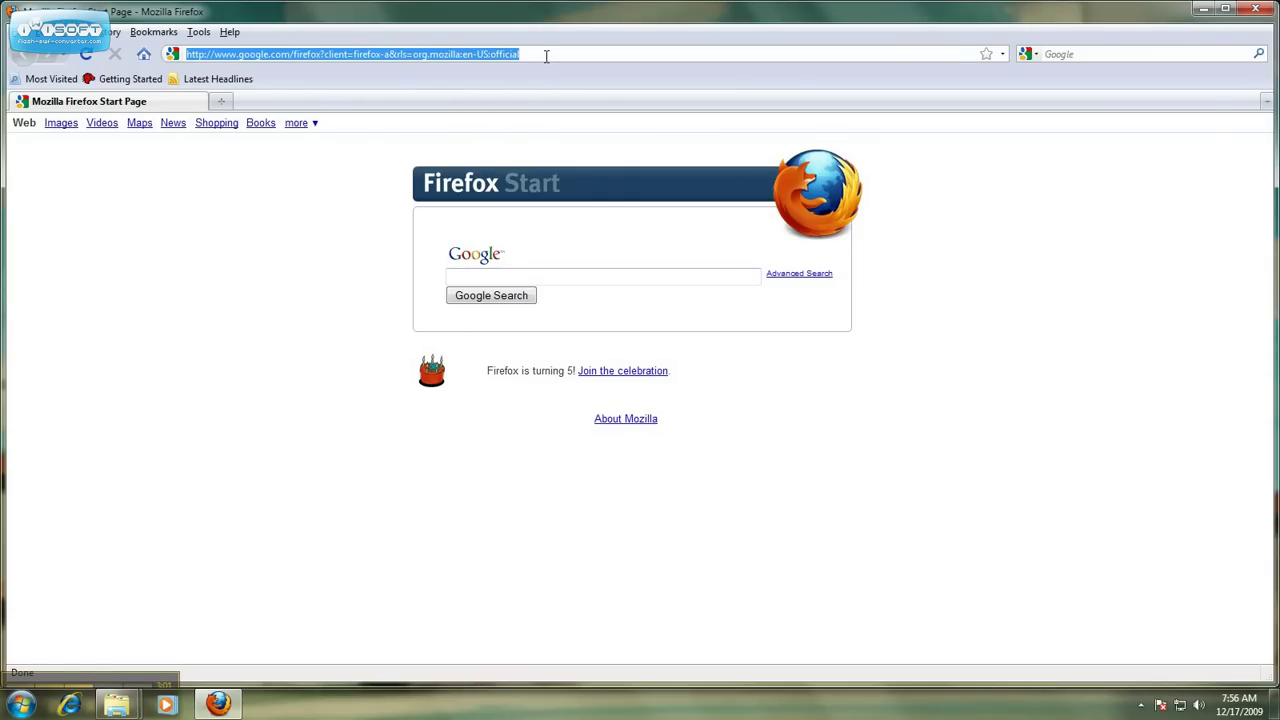
{"action": "key", "text": "BackSpace"}
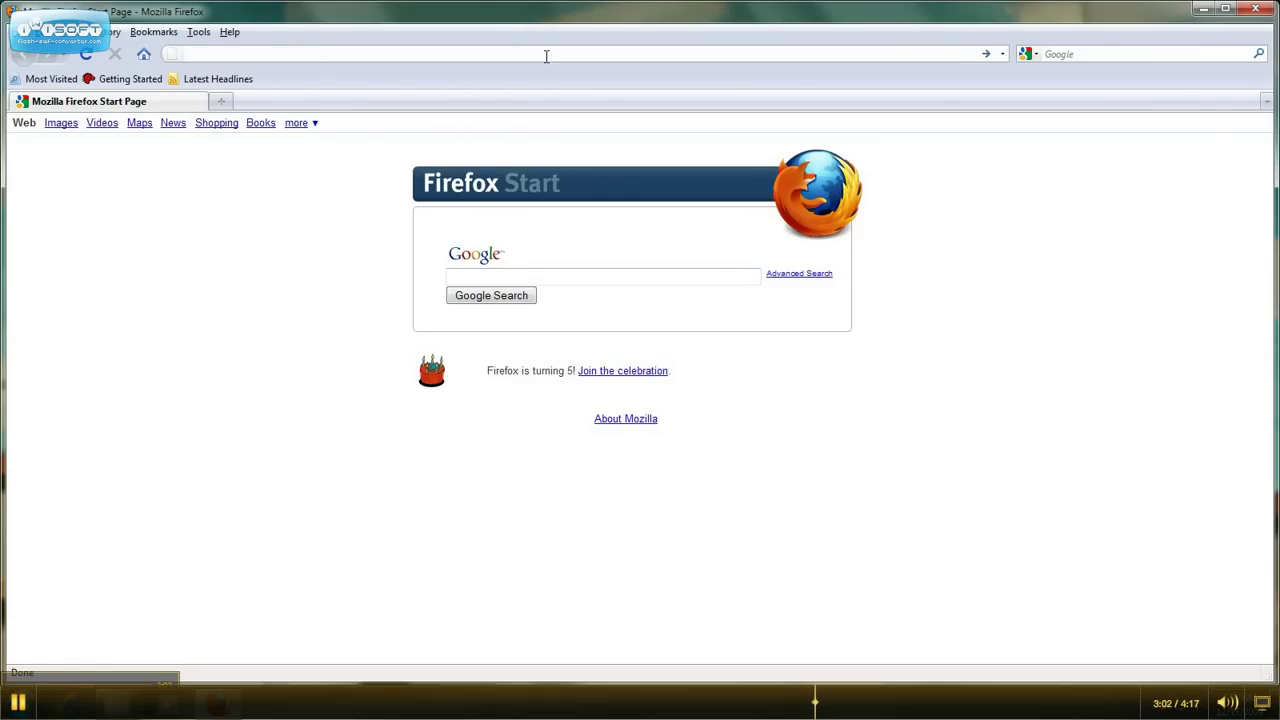
{"action": "type", "text": "www.d"}
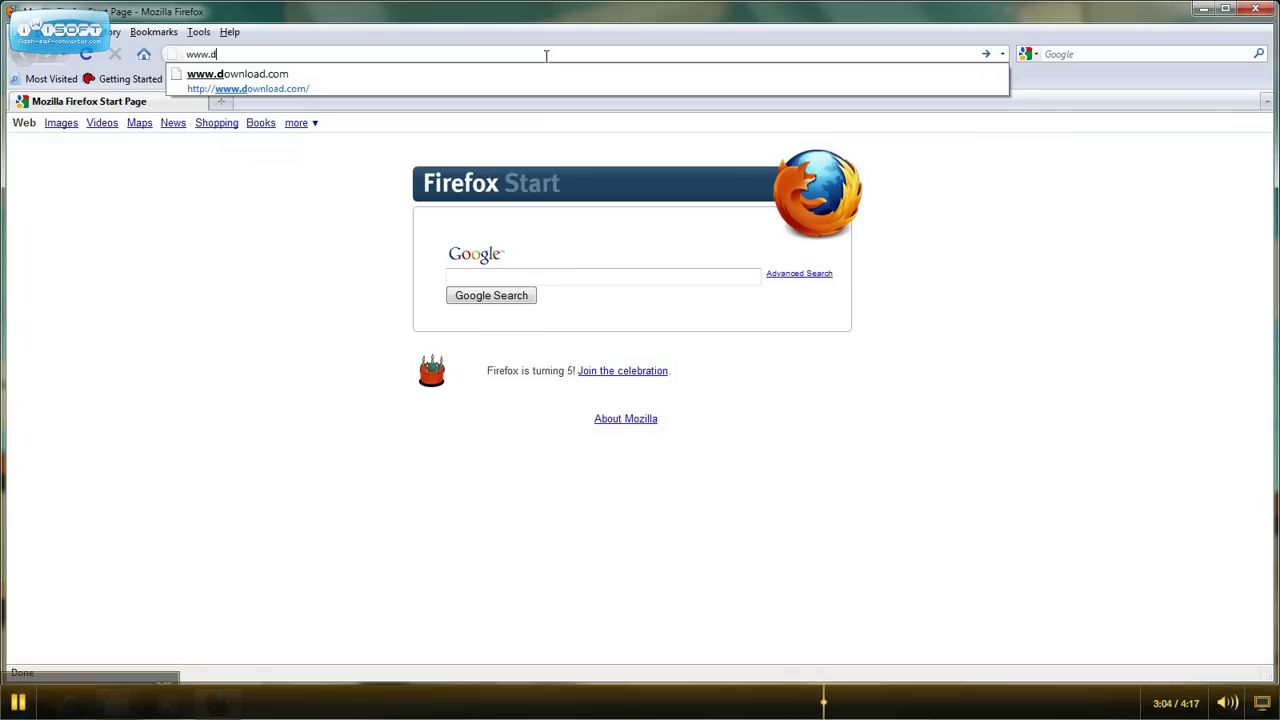
{"action": "type", "text": "ownload.co"}
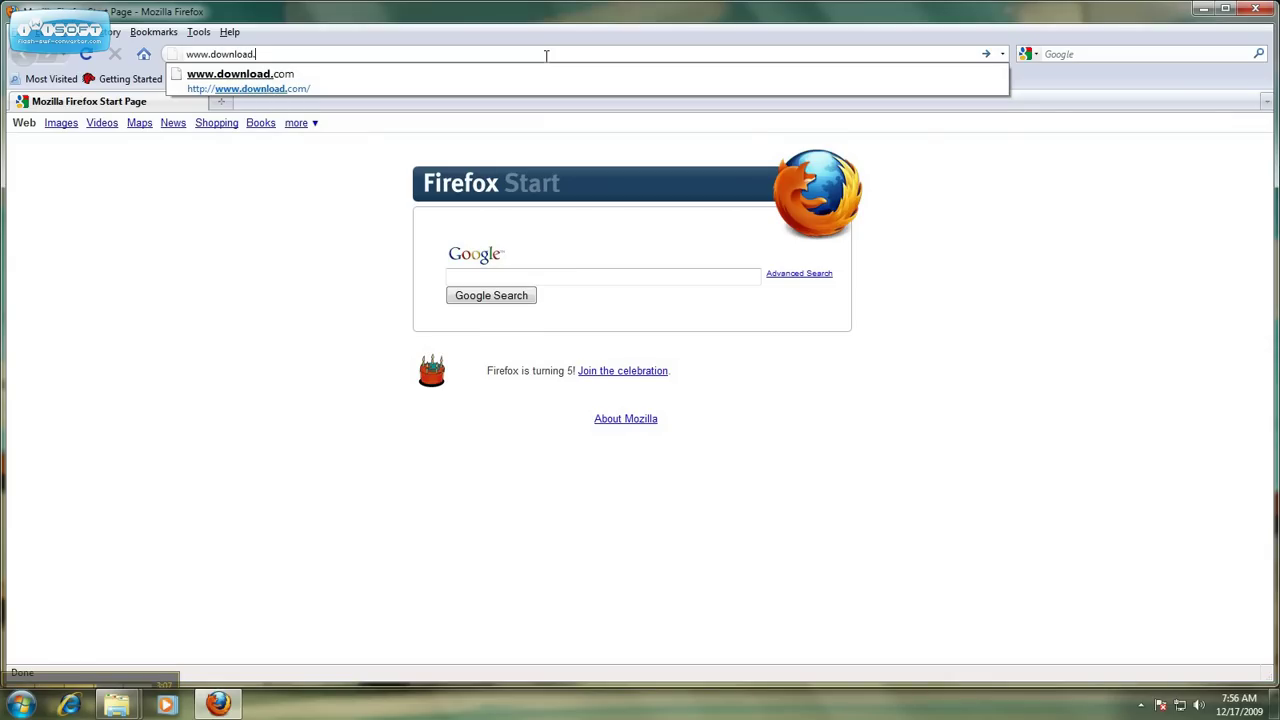
{"action": "type", "text": "m"}
{"action": "key", "text": "Return"}
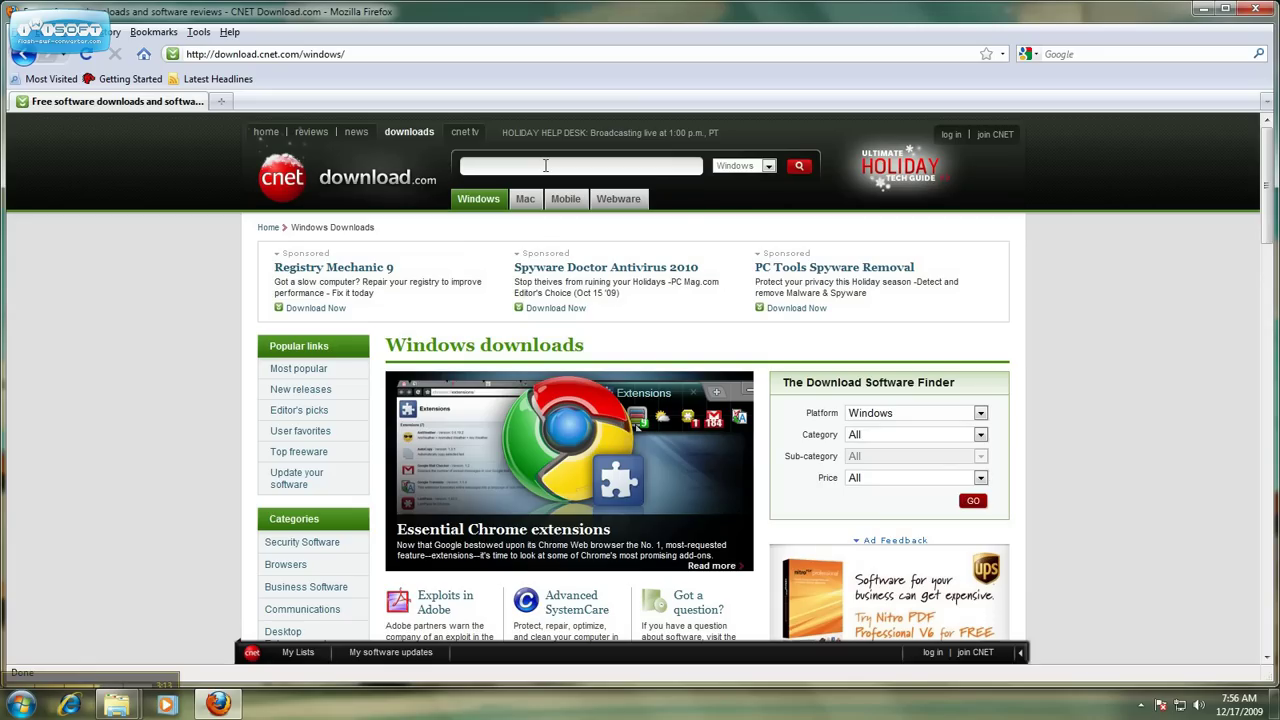
Search the download site for winrar, look through the listed WinRAR versions, and close the browser.
{"action": "type", "text": "winrar"}
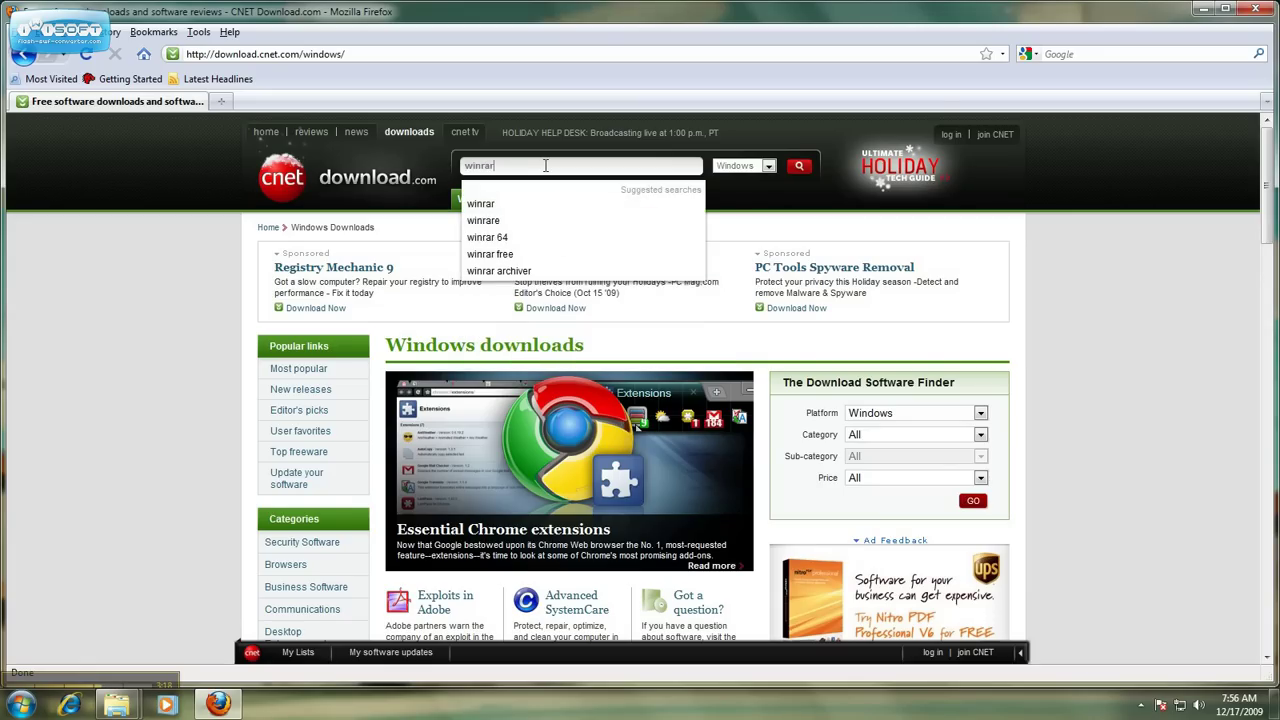
{"action": "key", "text": "Down"}
{"action": "key", "text": "Return"}
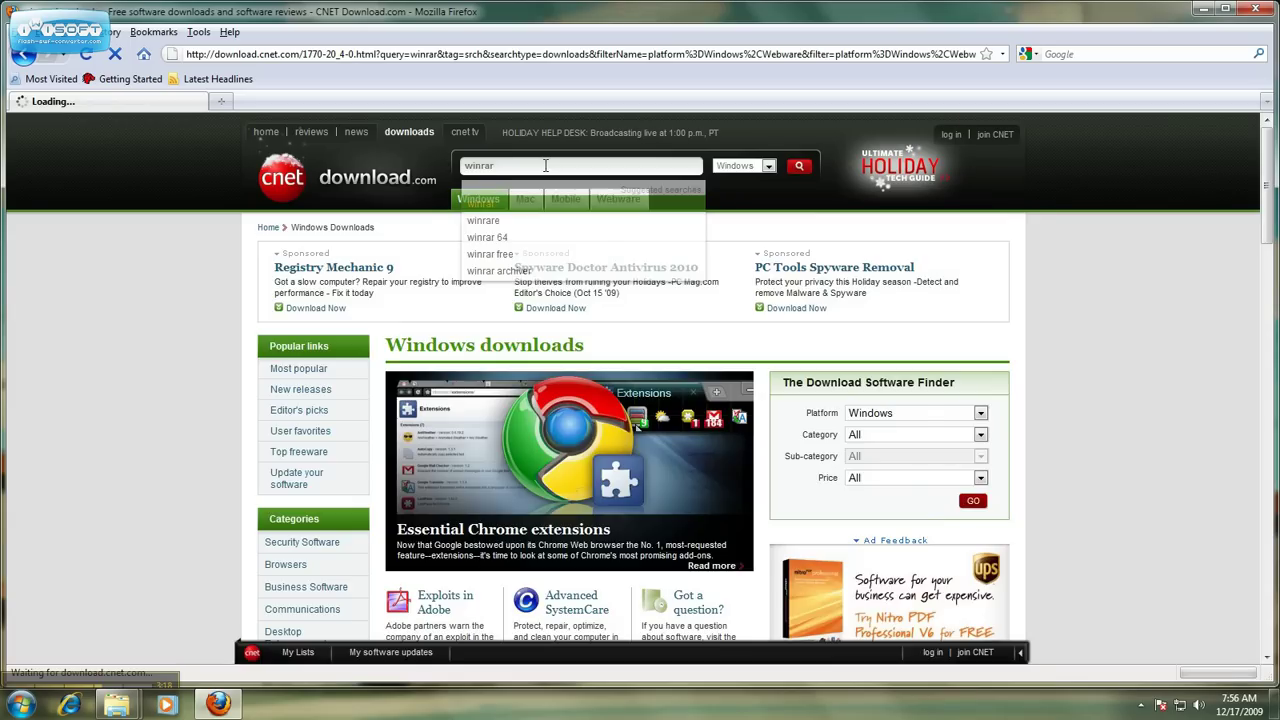
{"action": "scroll", "coordinate": [501, 302], "scroll_direction": "down", "scroll_amount": 4}
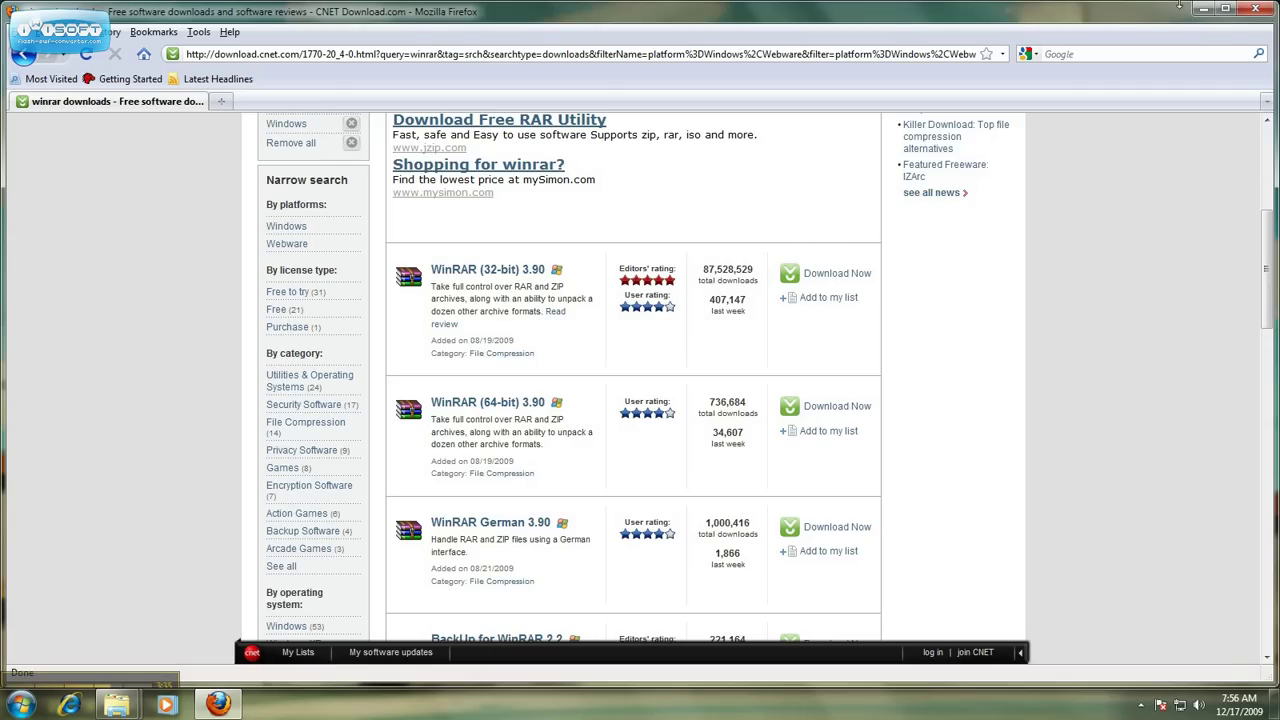
{"action": "left_click", "coordinate": [1257, 10]}
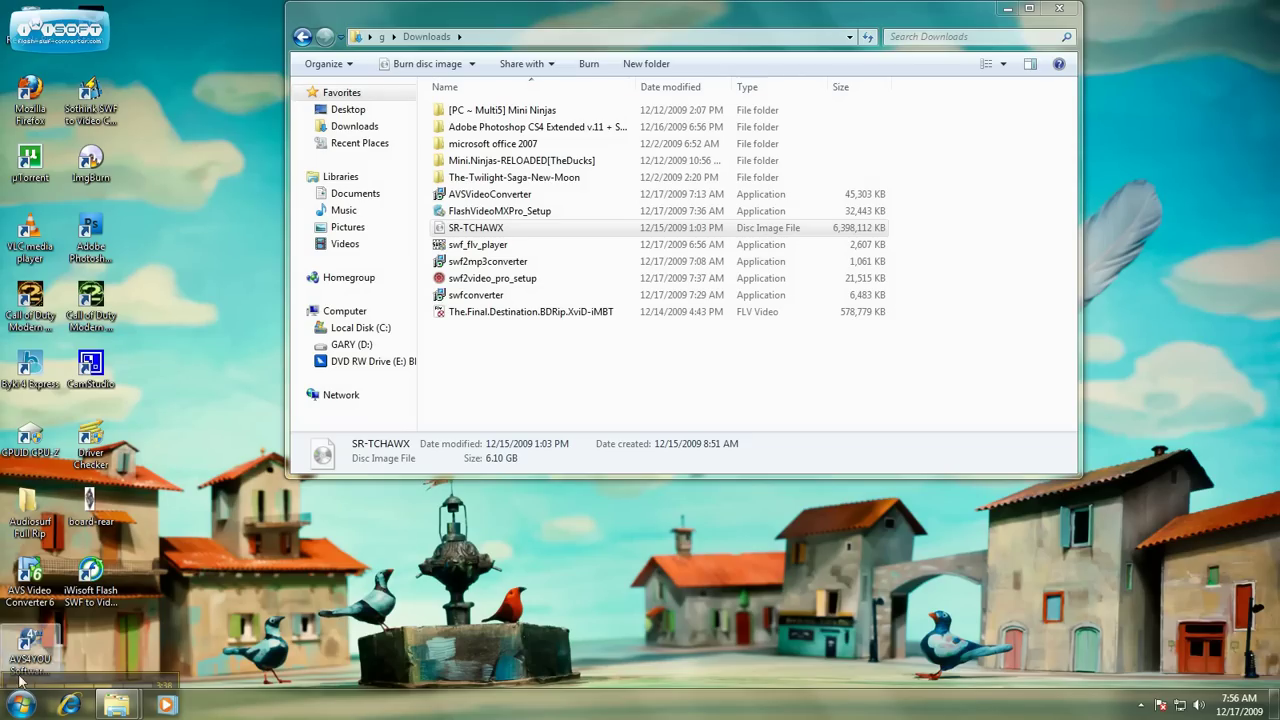
View the computer's system properties to check the system type, and close the system and Downloads windows.
{"action": "left_click", "coordinate": [21, 705]}
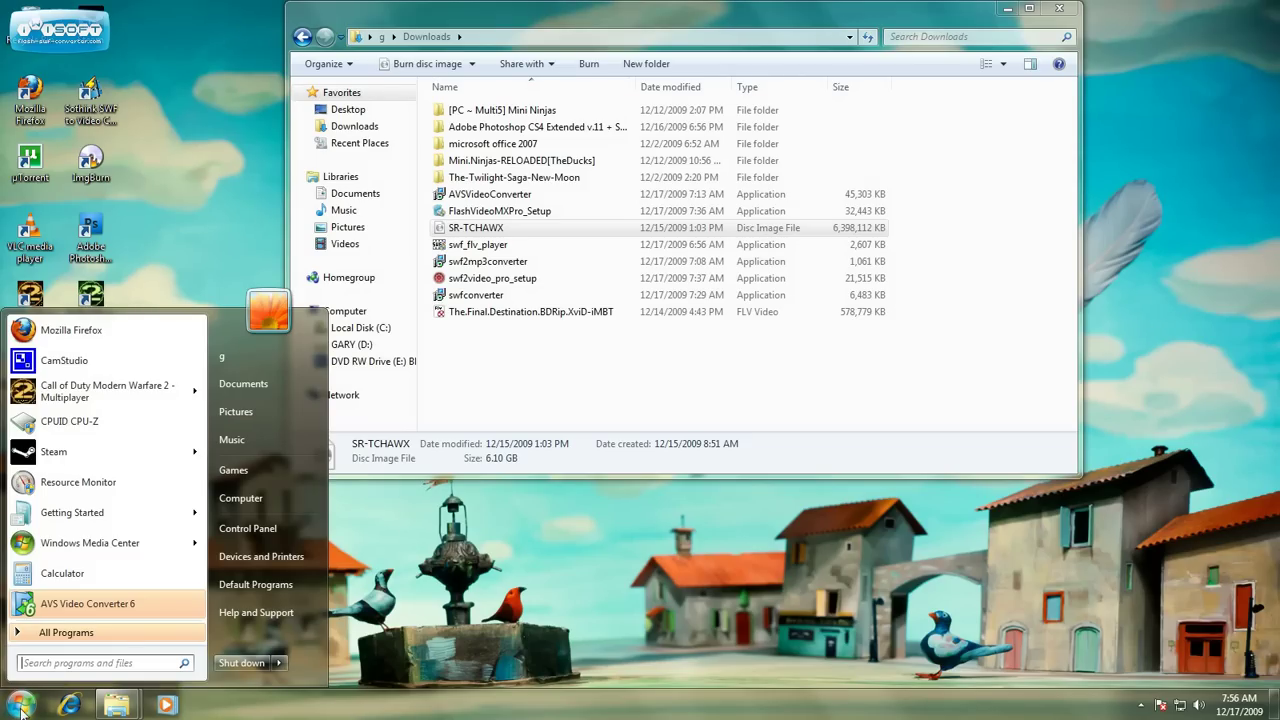
{"action": "right_click", "coordinate": [253, 508]}
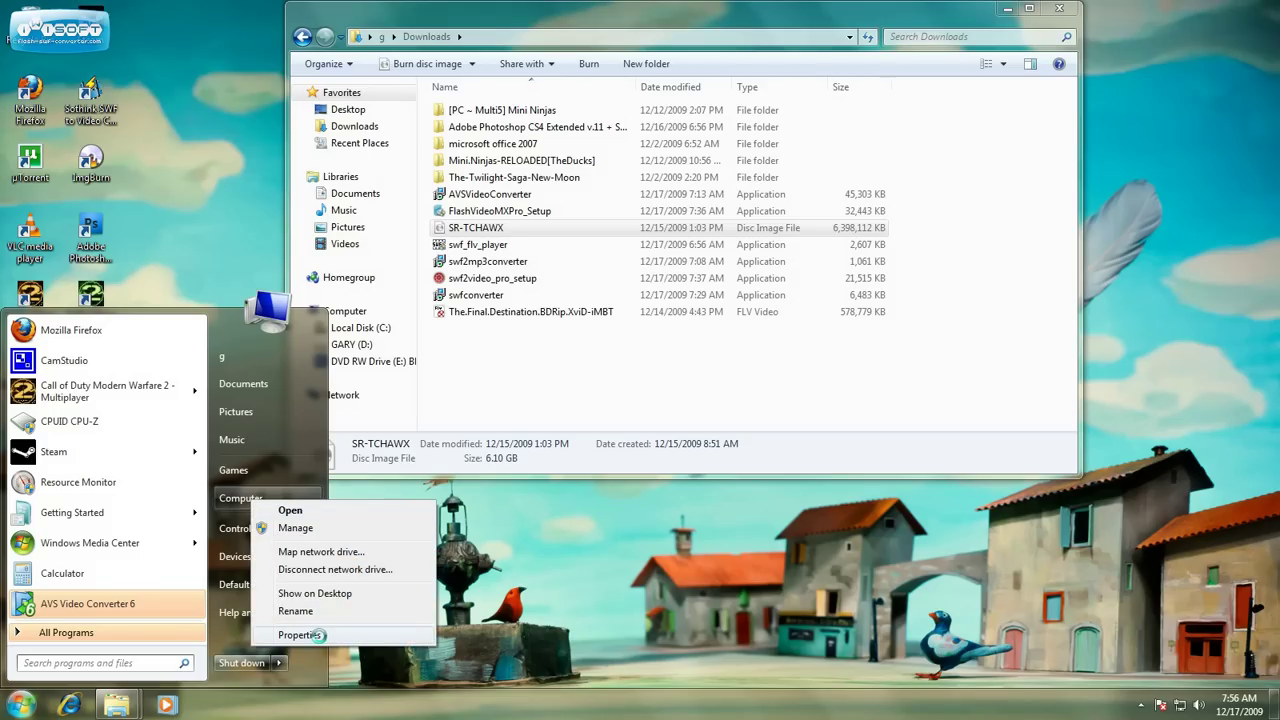
{"action": "left_click", "coordinate": [312, 634]}
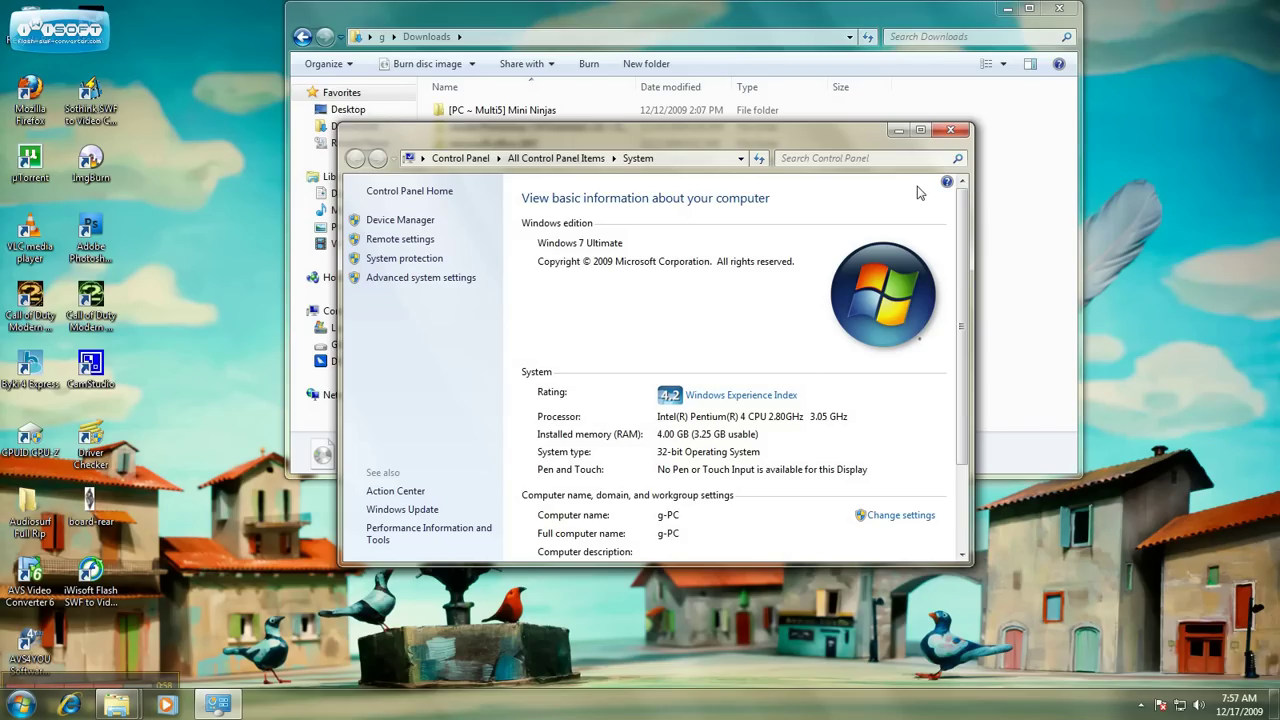
{"action": "left_click", "coordinate": [952, 131]}
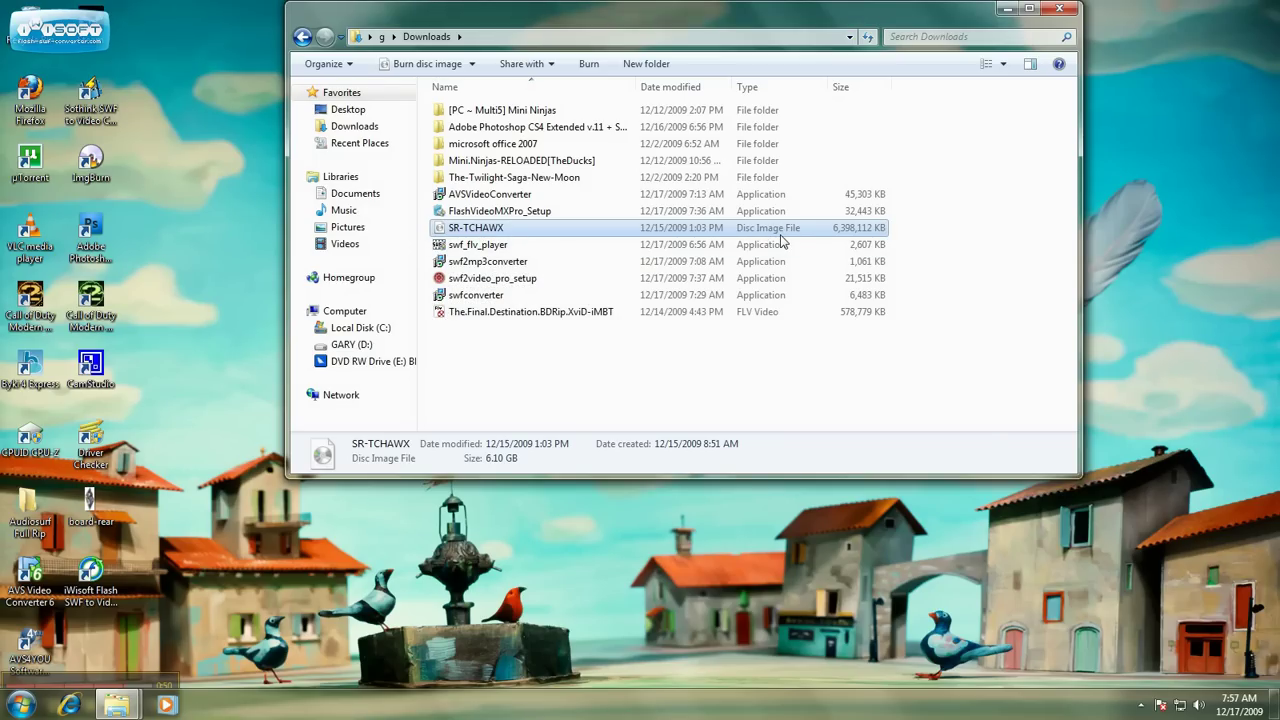
{"action": "left_click", "coordinate": [1066, 12]}
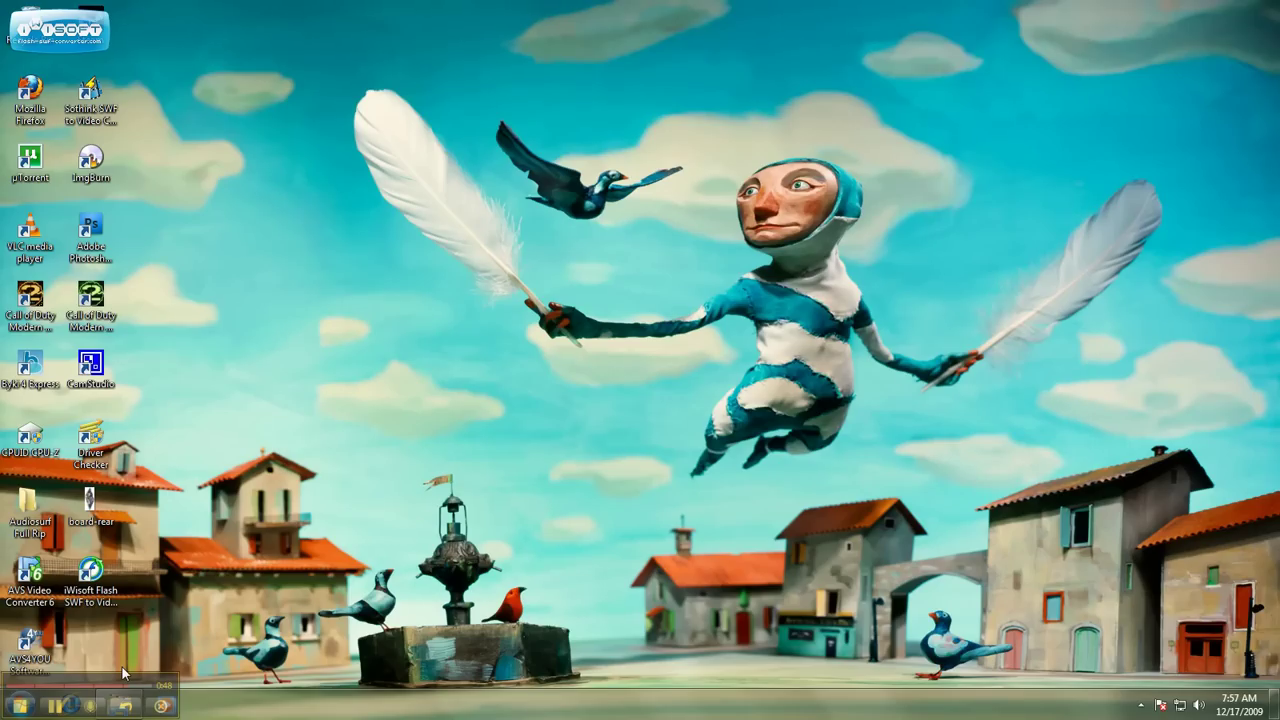